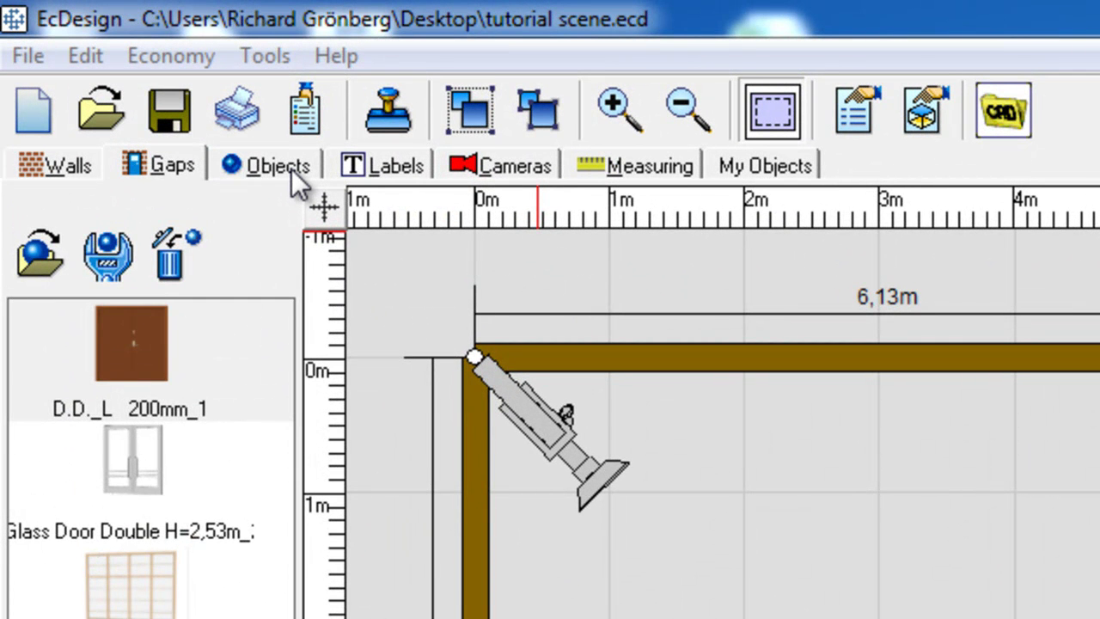
Switch EcDesign to the Objects tab for placing and editing room objects
left_click(291, 170)
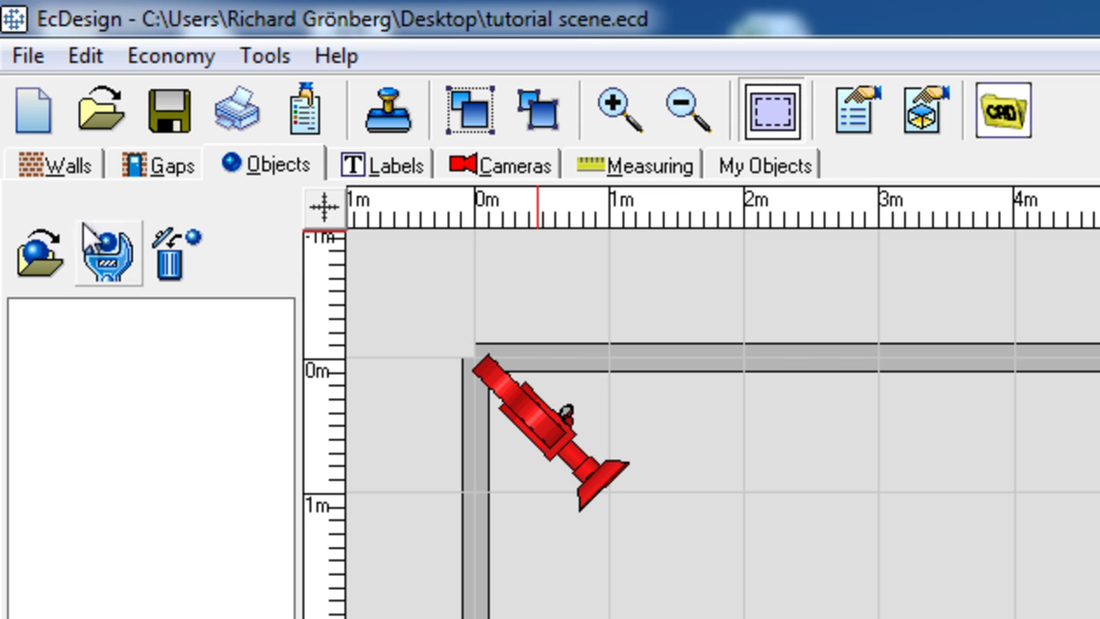
Open the Select Objects catalog and expand its Interior category
left_click(53, 249)
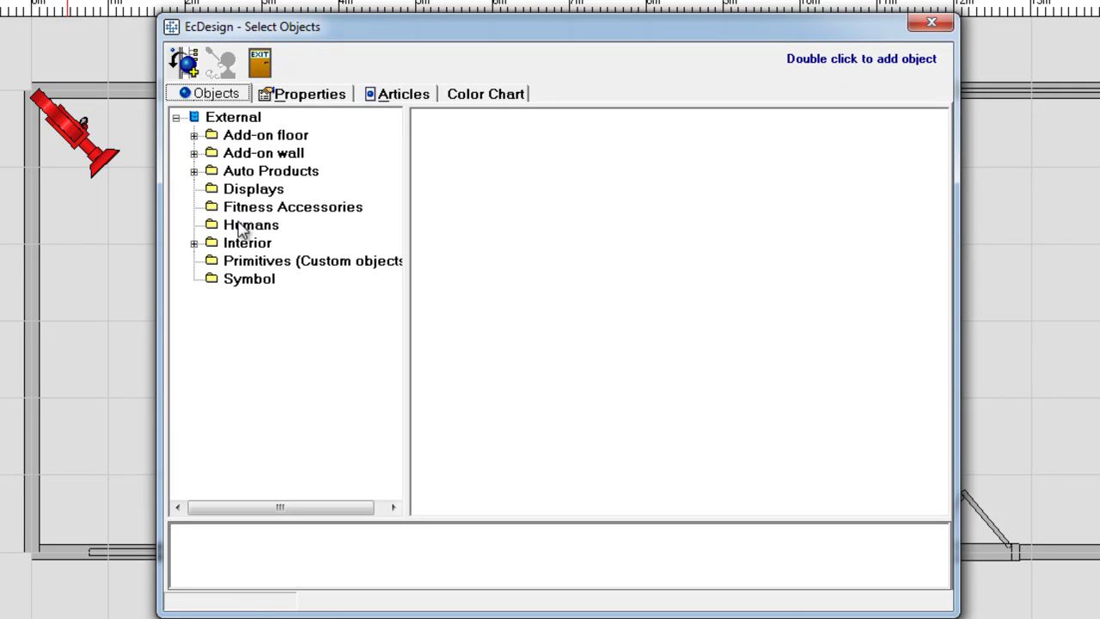
left_click(194, 244)
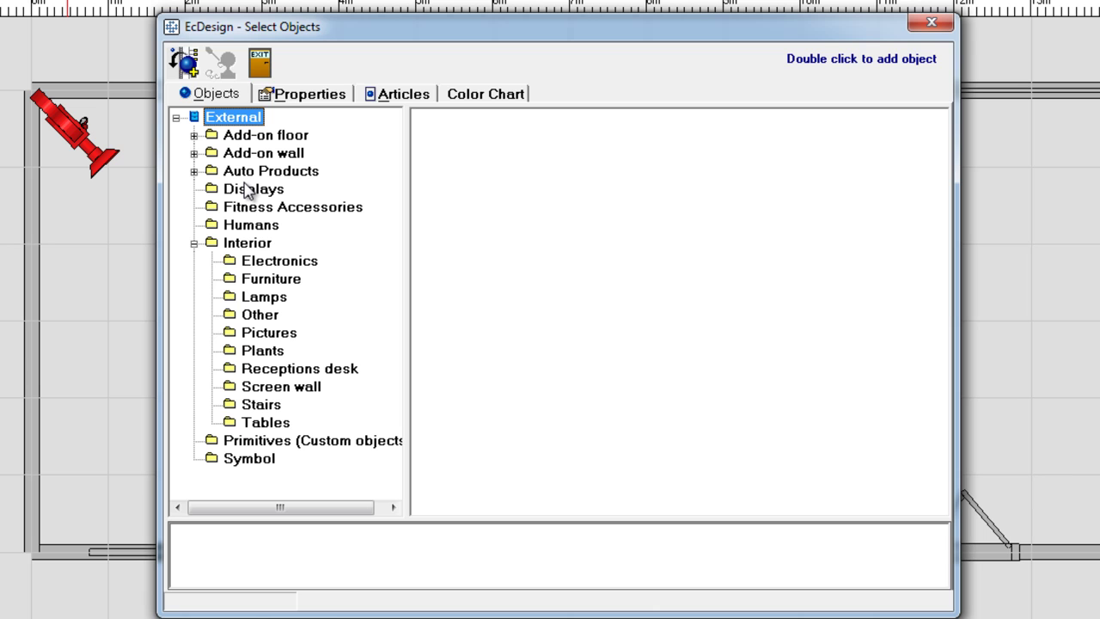
Add Chair brown from the Interior Furniture folder to the project's objects
left_click(272, 280)
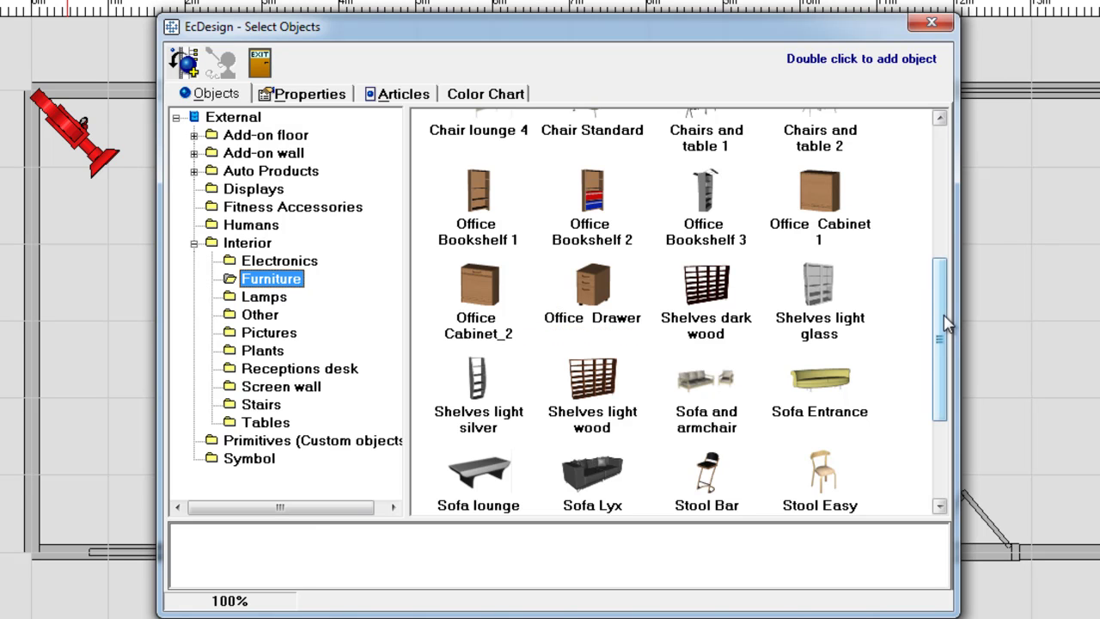
left_click_drag(940, 315, 939, 195)
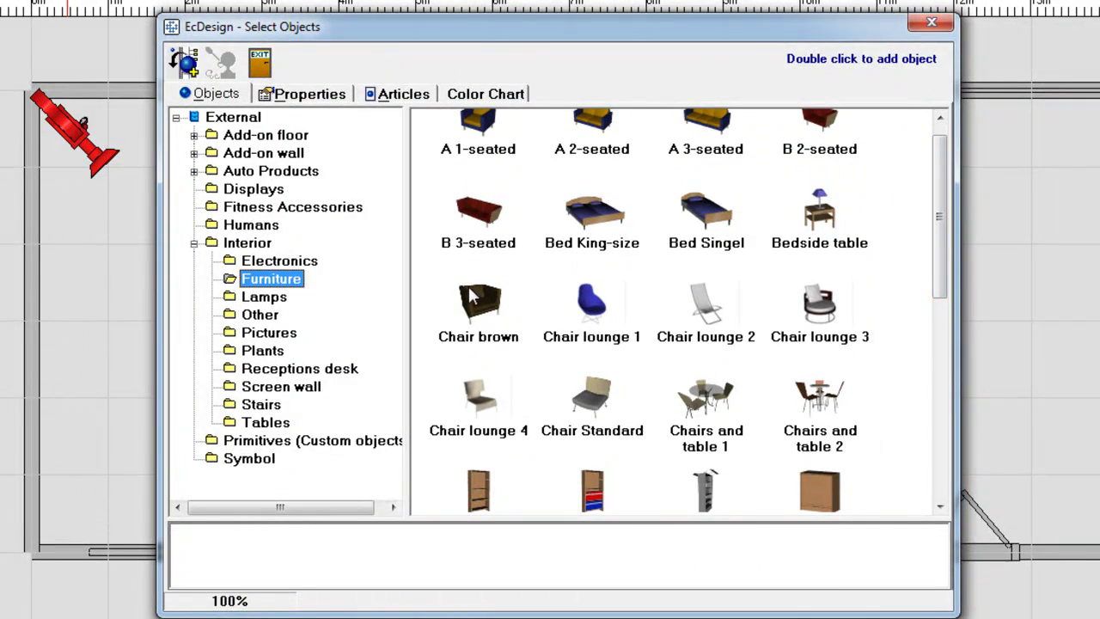
left_click(471, 305)
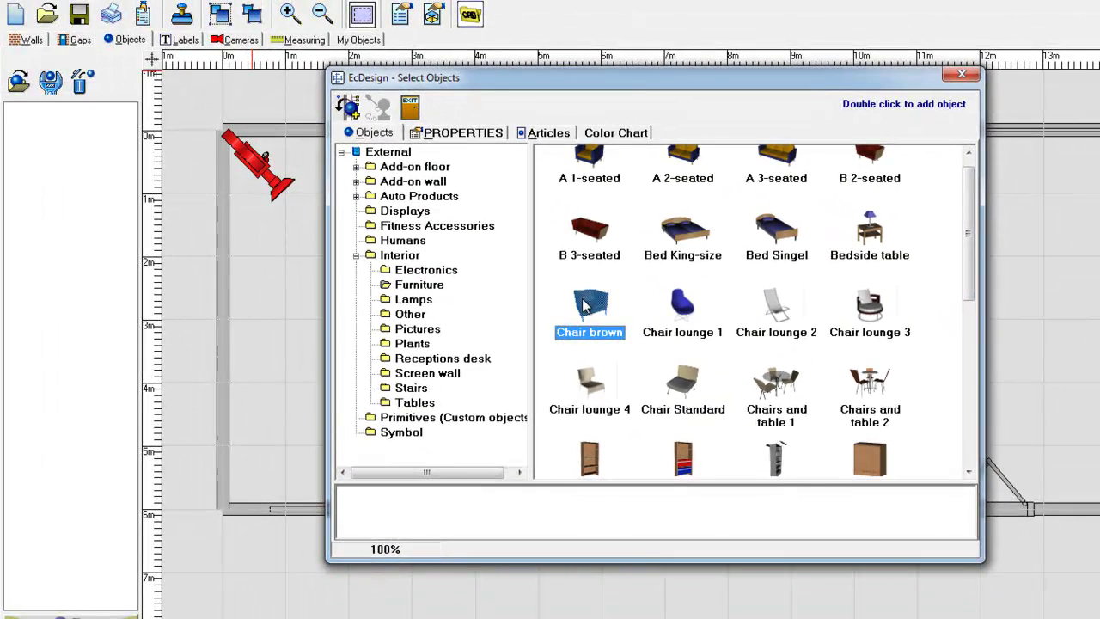
double_click(559, 305)
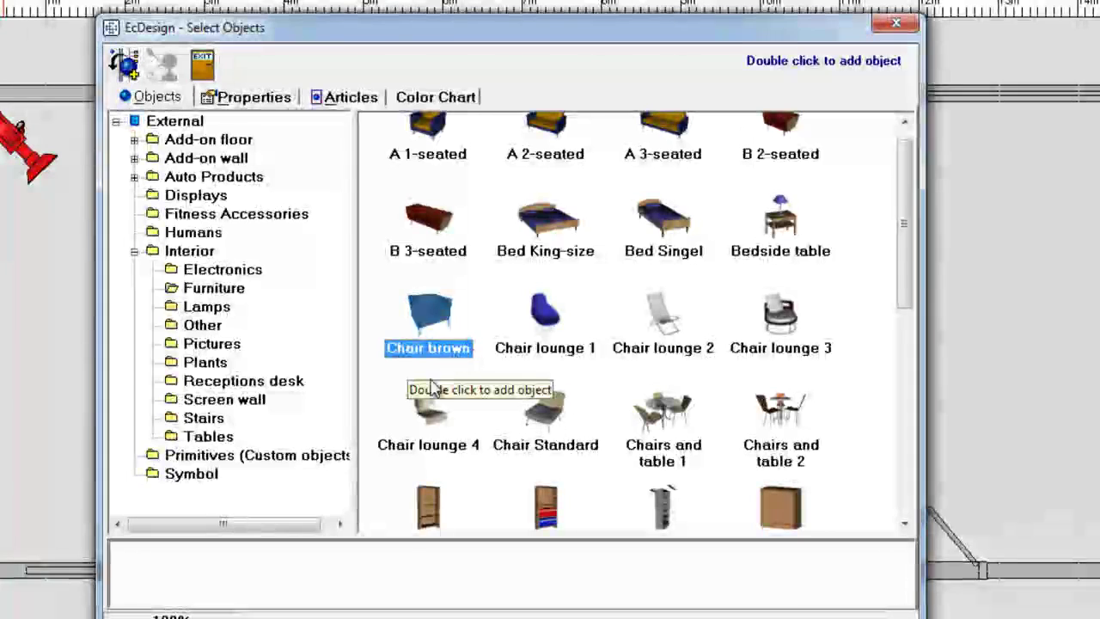
left_click(434, 413)
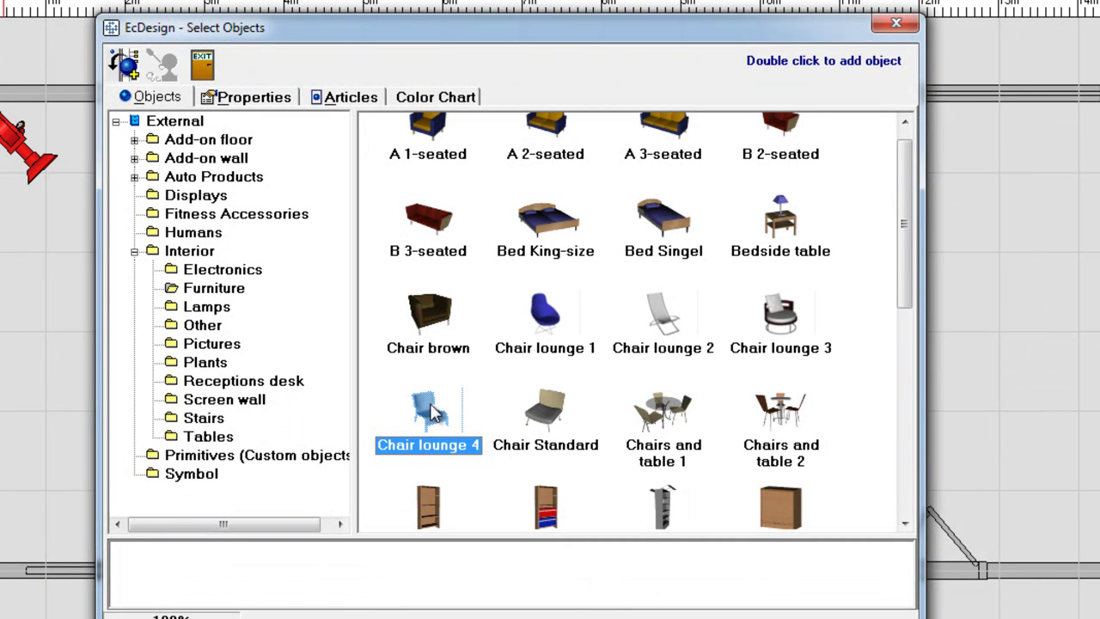
Set Chair lounge 4's seat colour to pink and cancel the custom seat image
left_click(273, 101)
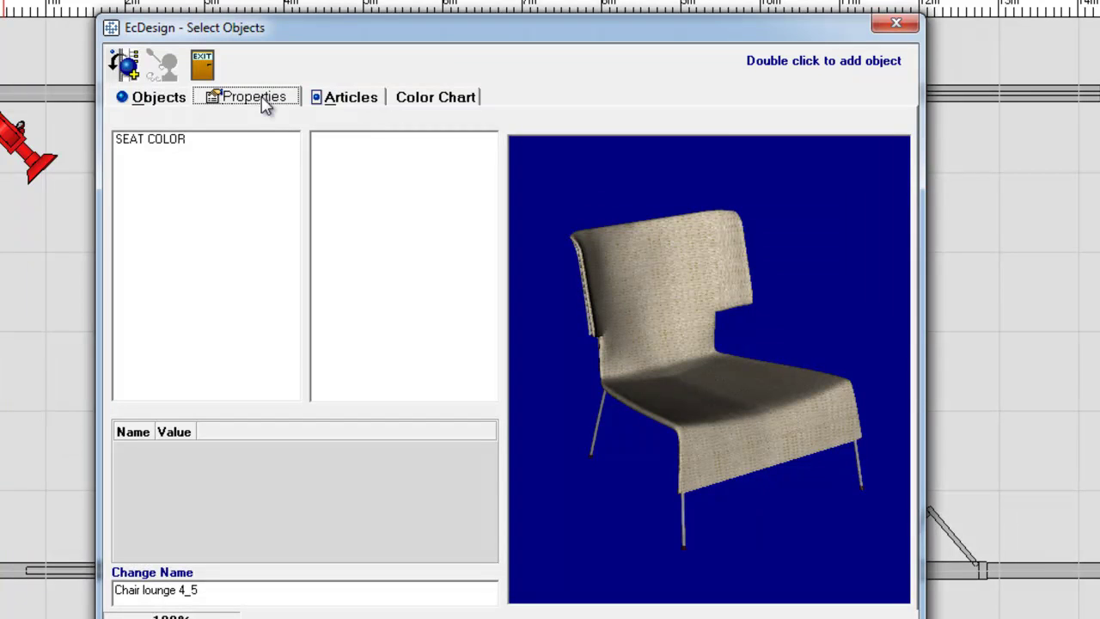
left_click(159, 144)
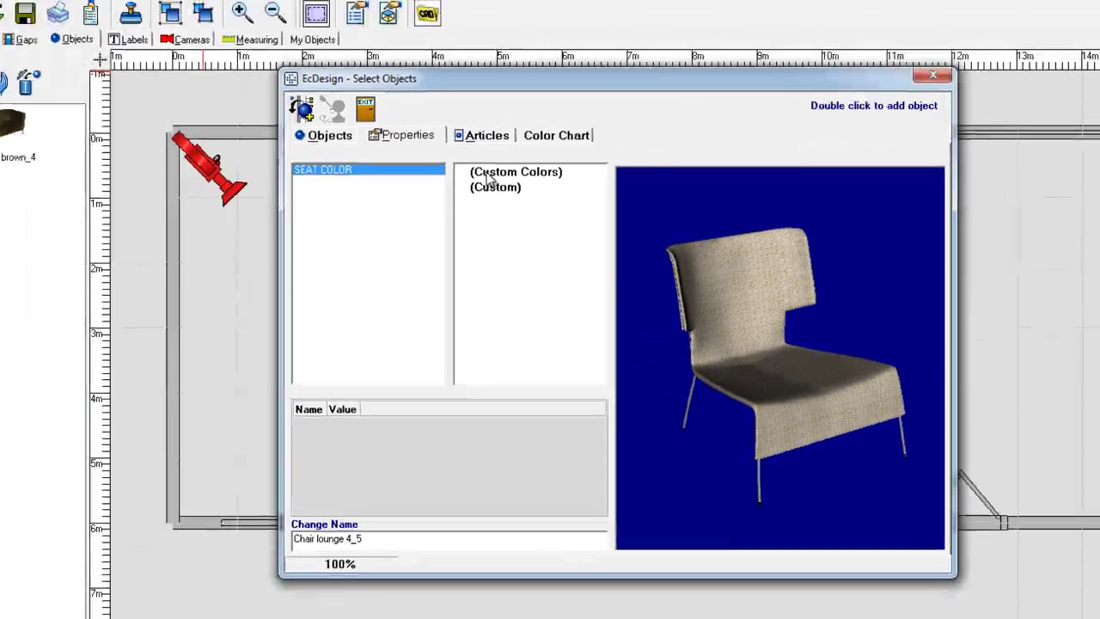
left_click(345, 142)
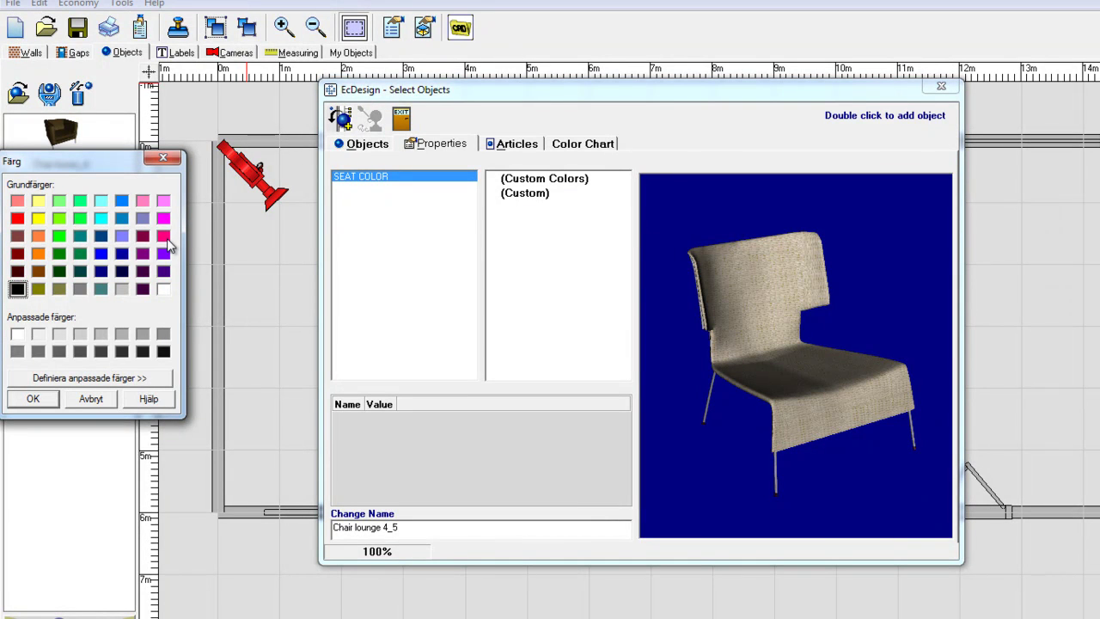
left_click(165, 237)
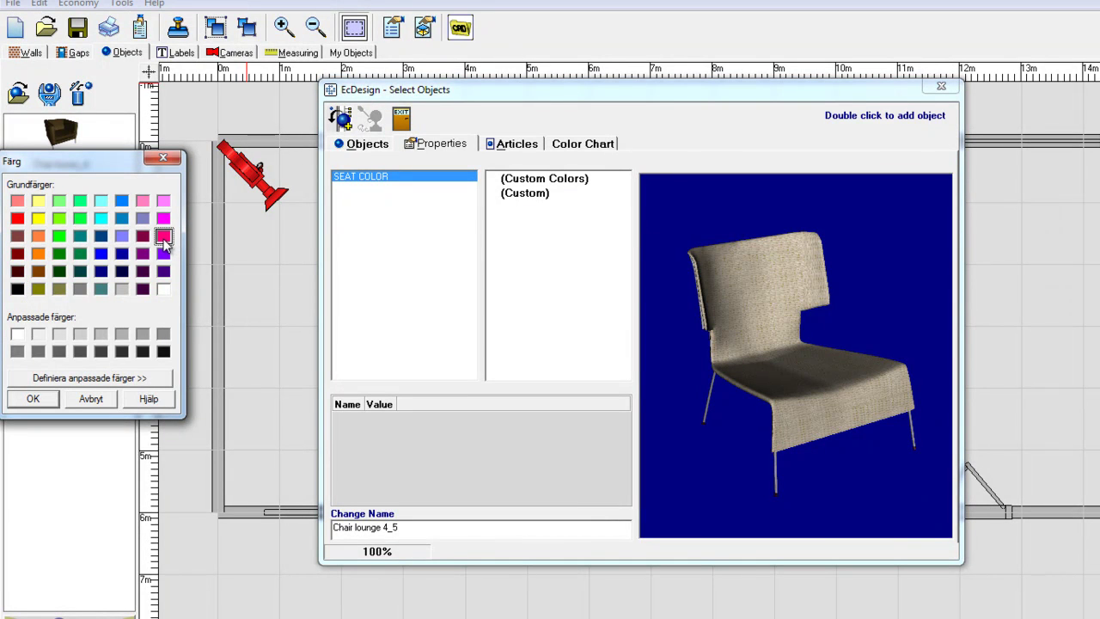
left_click(36, 397)
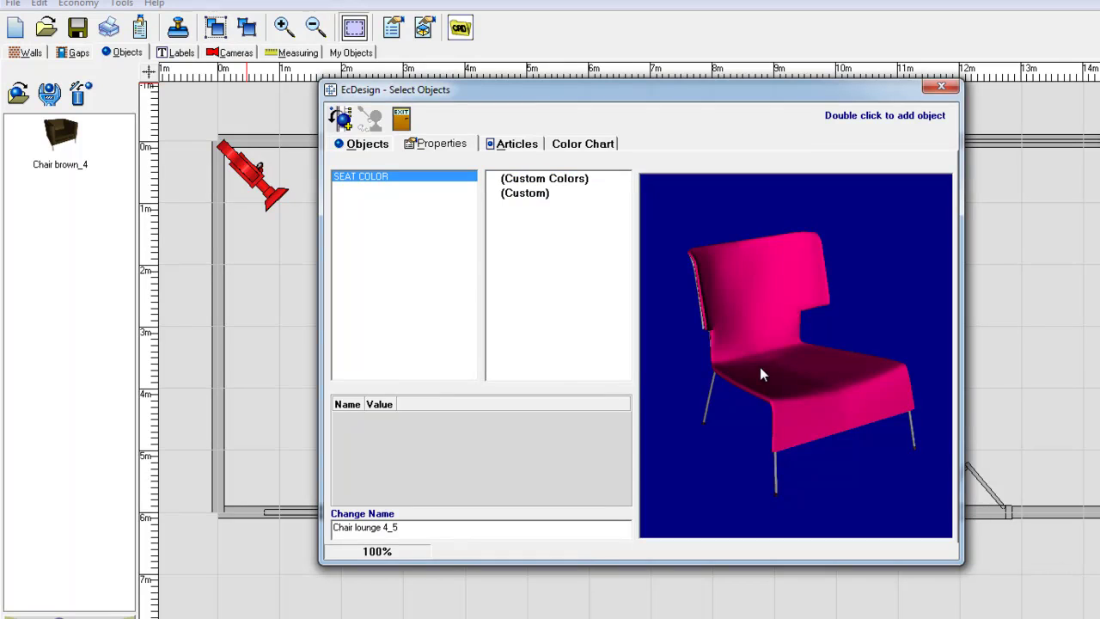
left_click_drag(759, 370, 706, 376)
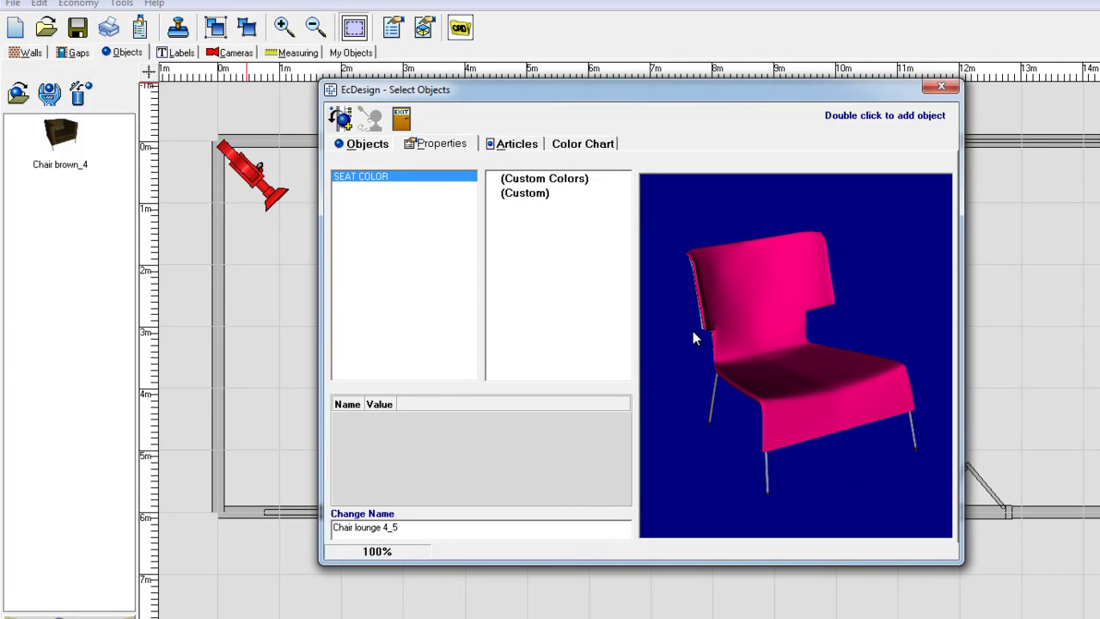
double_click(528, 196)
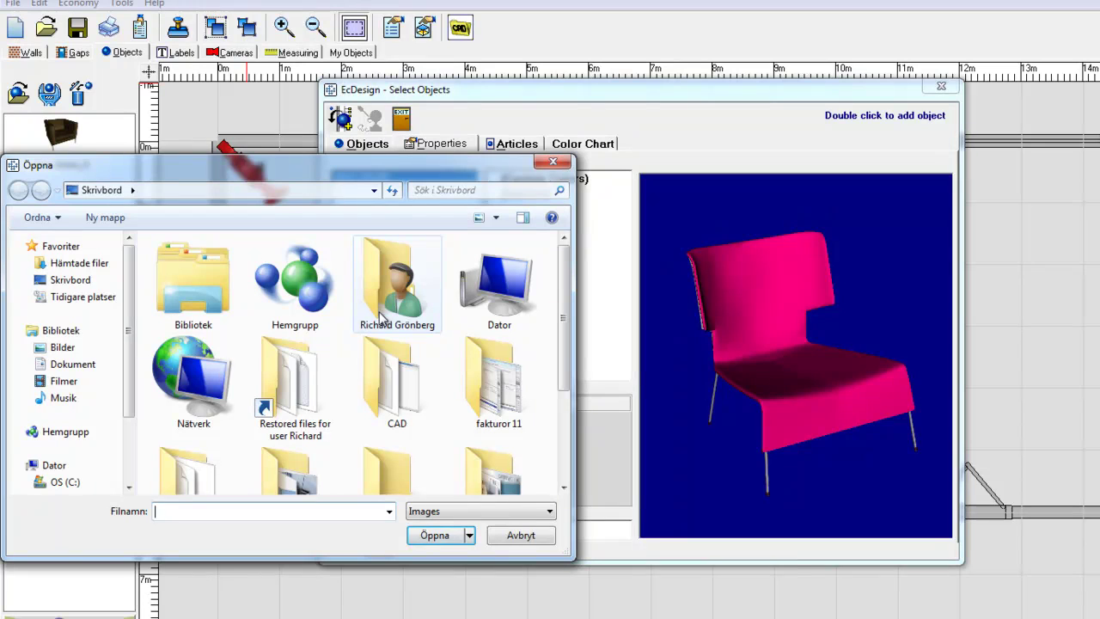
left_click(544, 539)
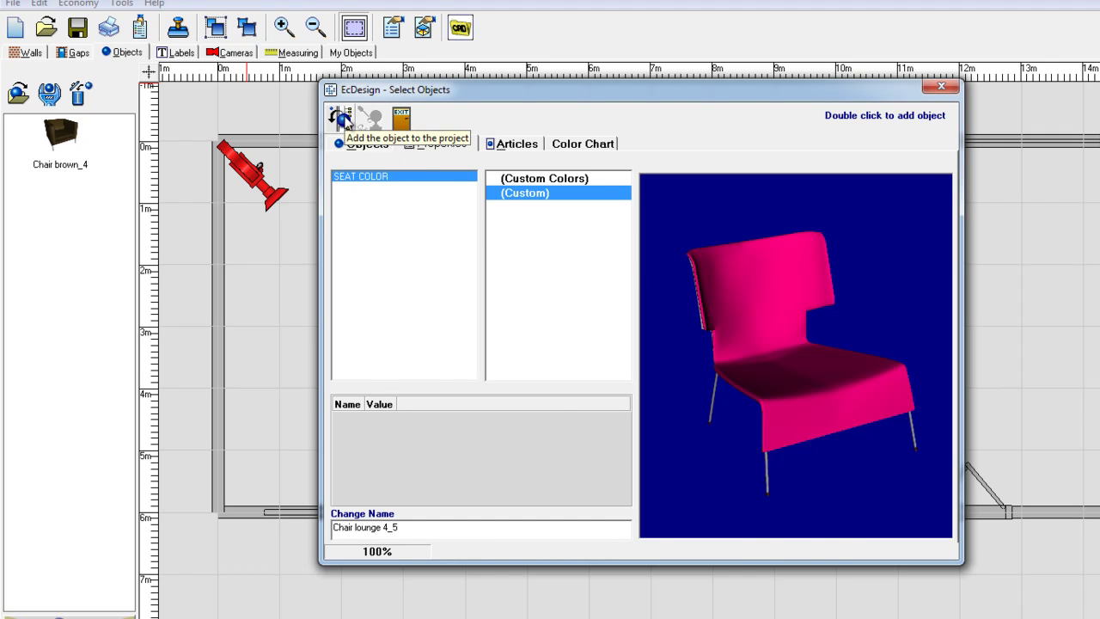
Add the pink Chair lounge 4 and Desk 3311 variants: 1600mm, 90 degree and 900mm
left_click(342, 118)
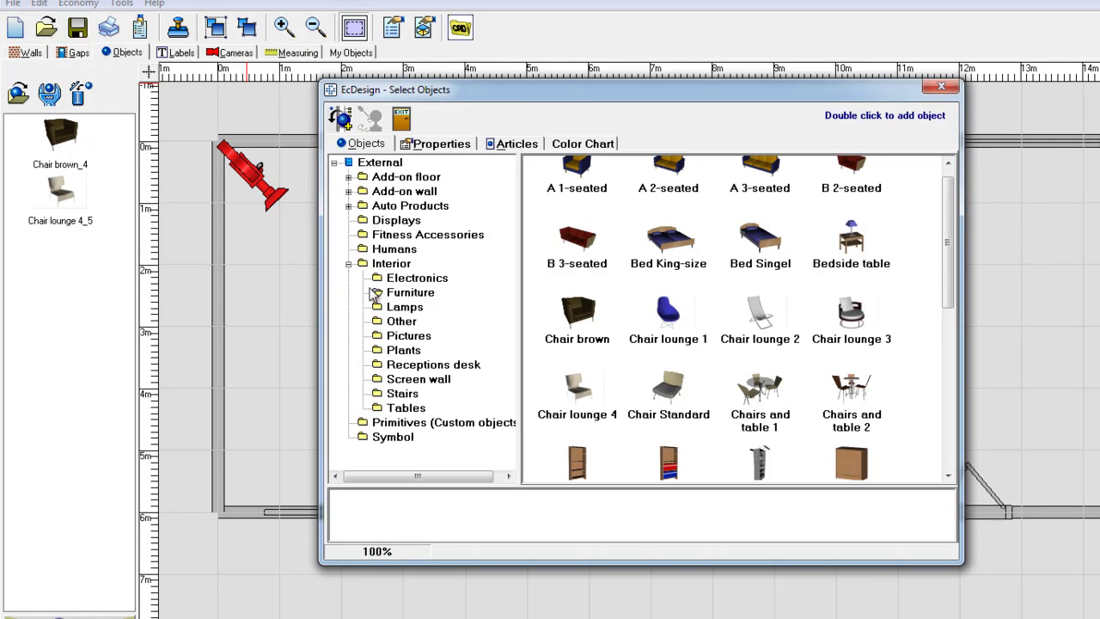
left_click(419, 367)
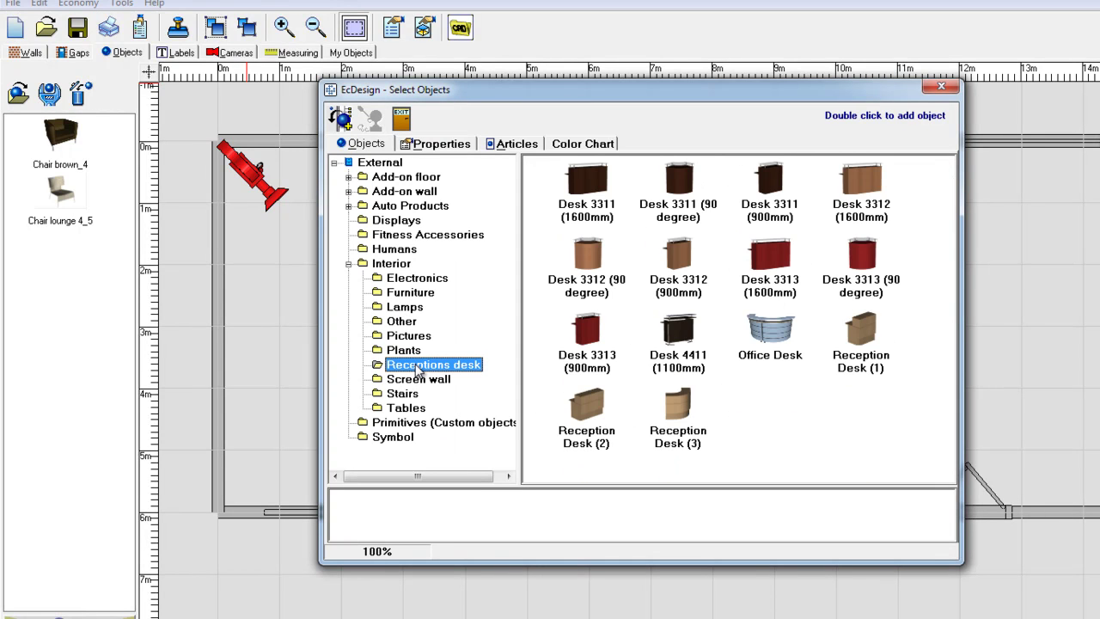
left_click(596, 183)
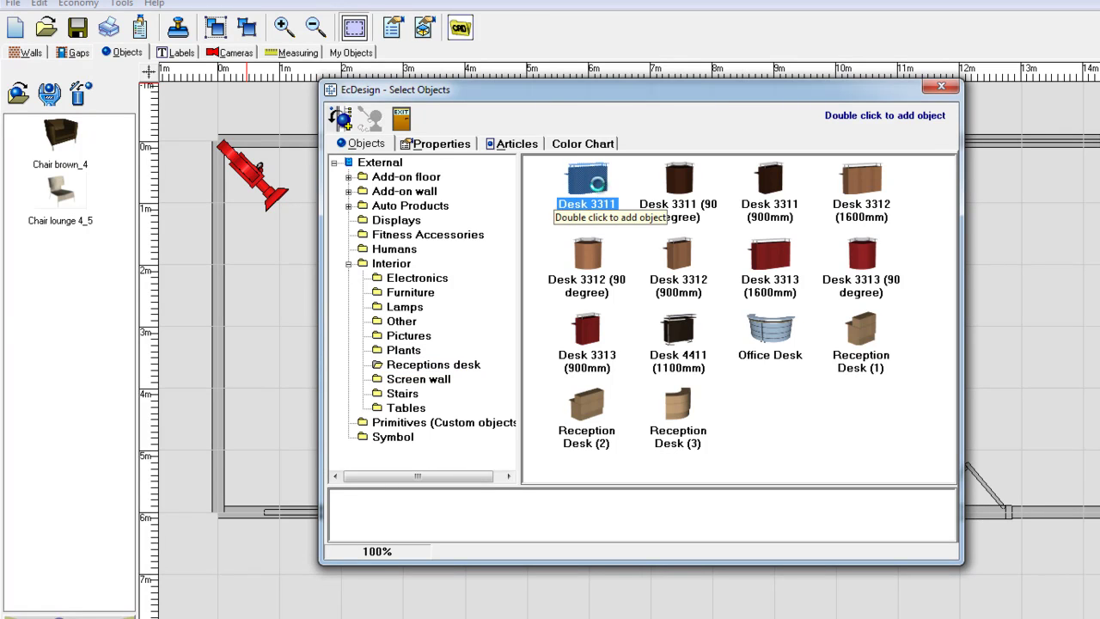
double_click(595, 183)
double_click(681, 185)
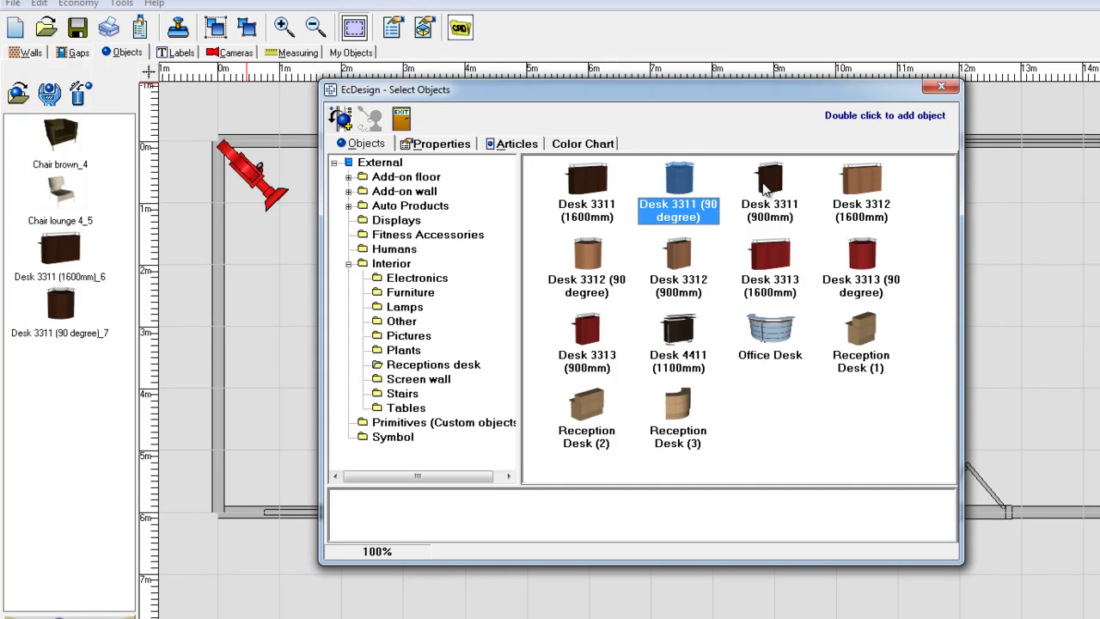
double_click(765, 186)
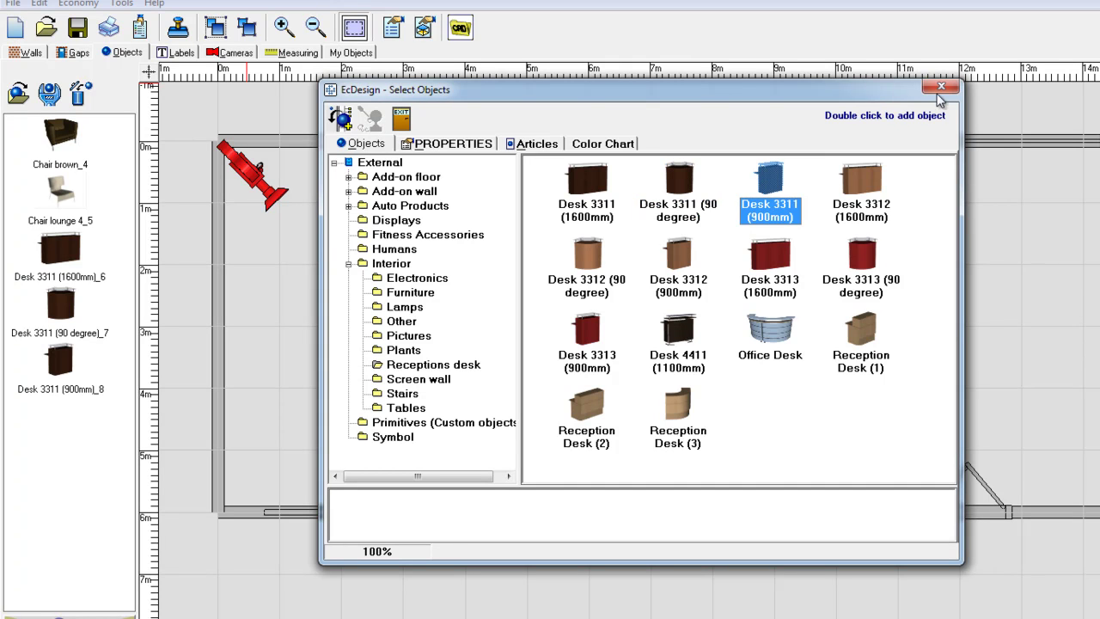
Place the brown chair just below the top wall and rotate it to a slight angle
left_click(941, 89)
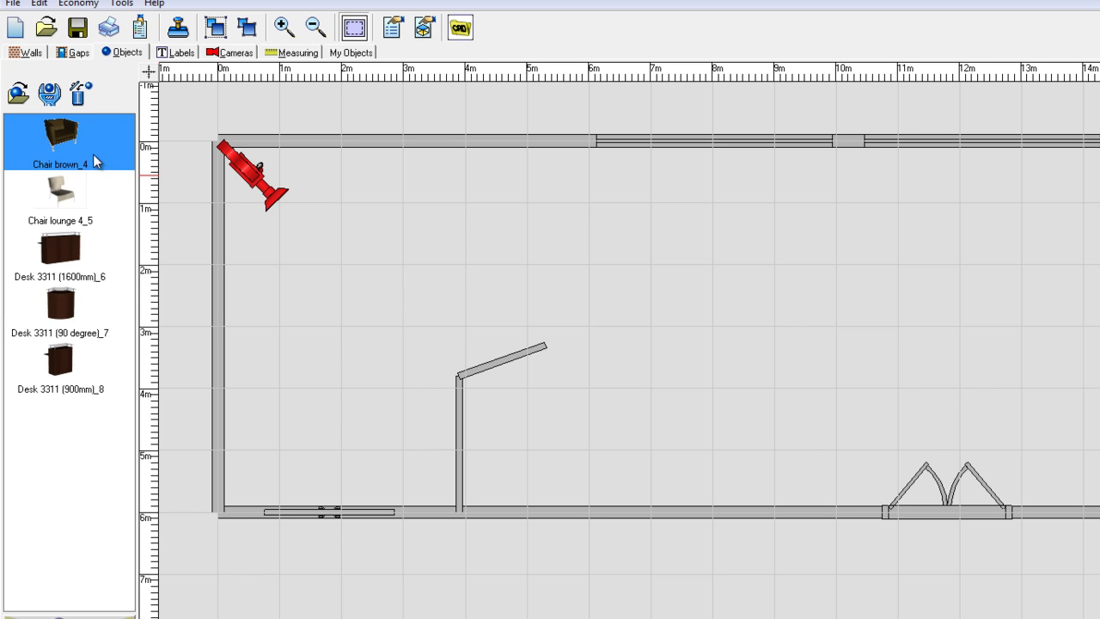
left_click_drag(95, 162, 456, 234)
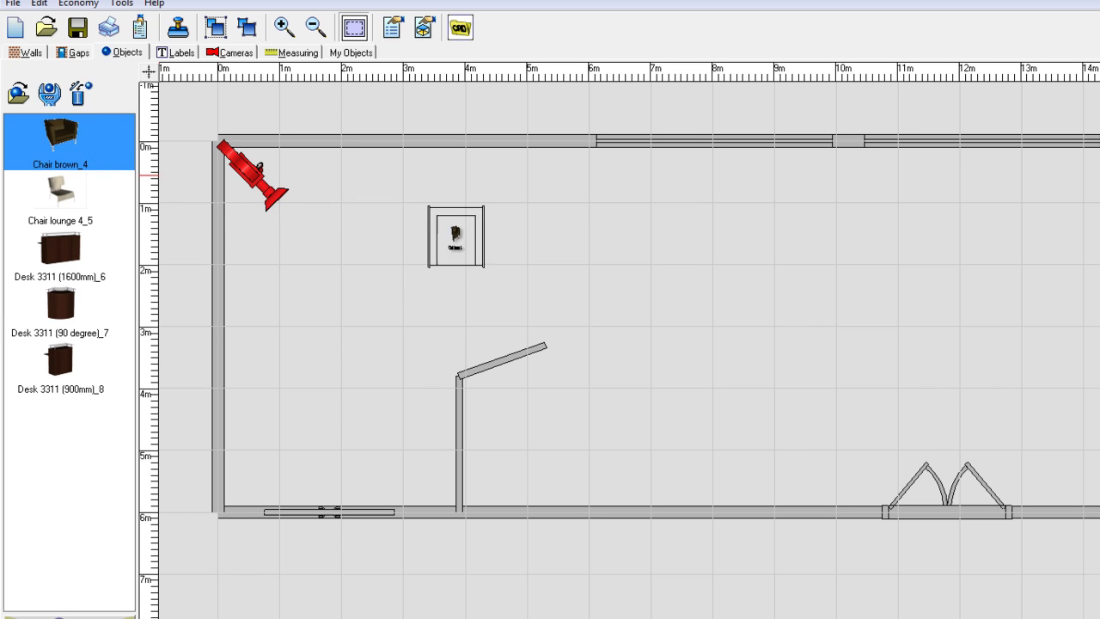
left_click_drag(456, 234, 703, 223)
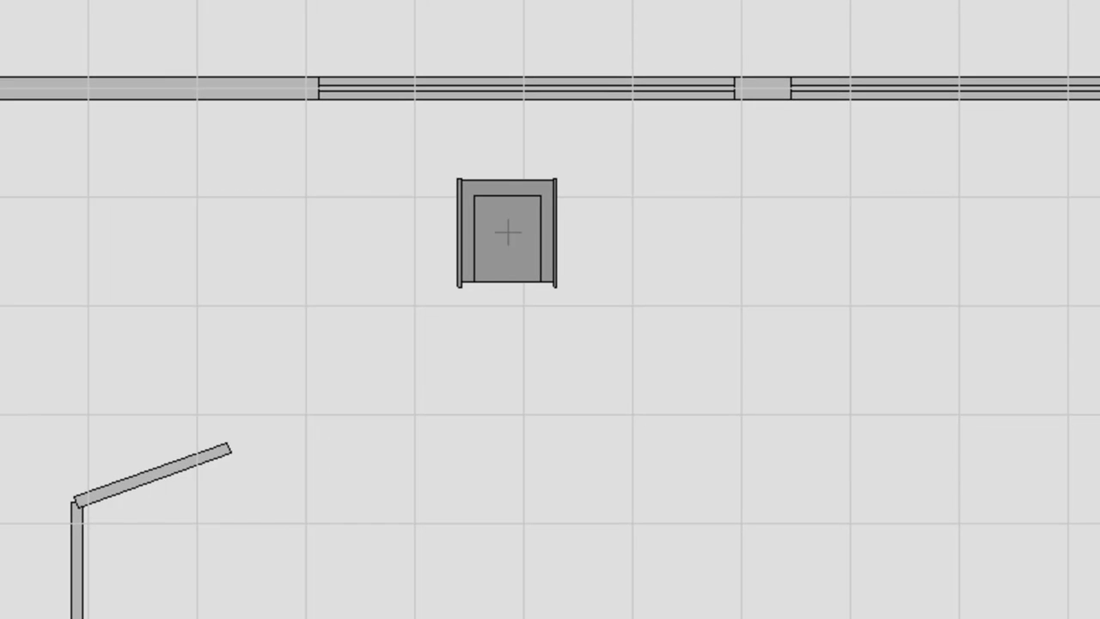
left_click(507, 232)
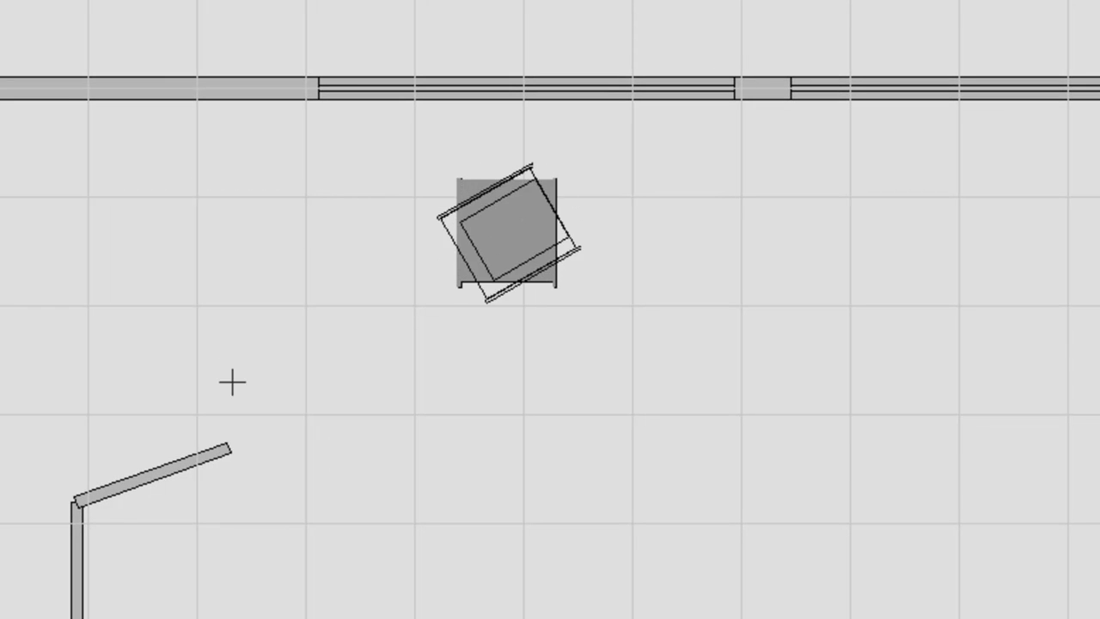
left_click(567, 361)
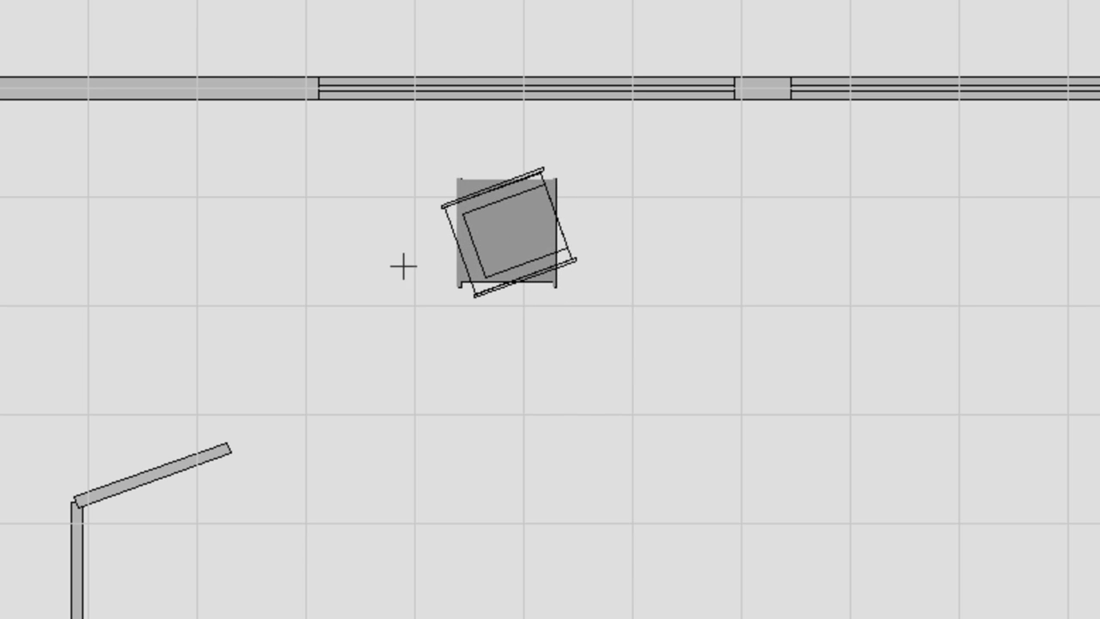
left_click(174, 378)
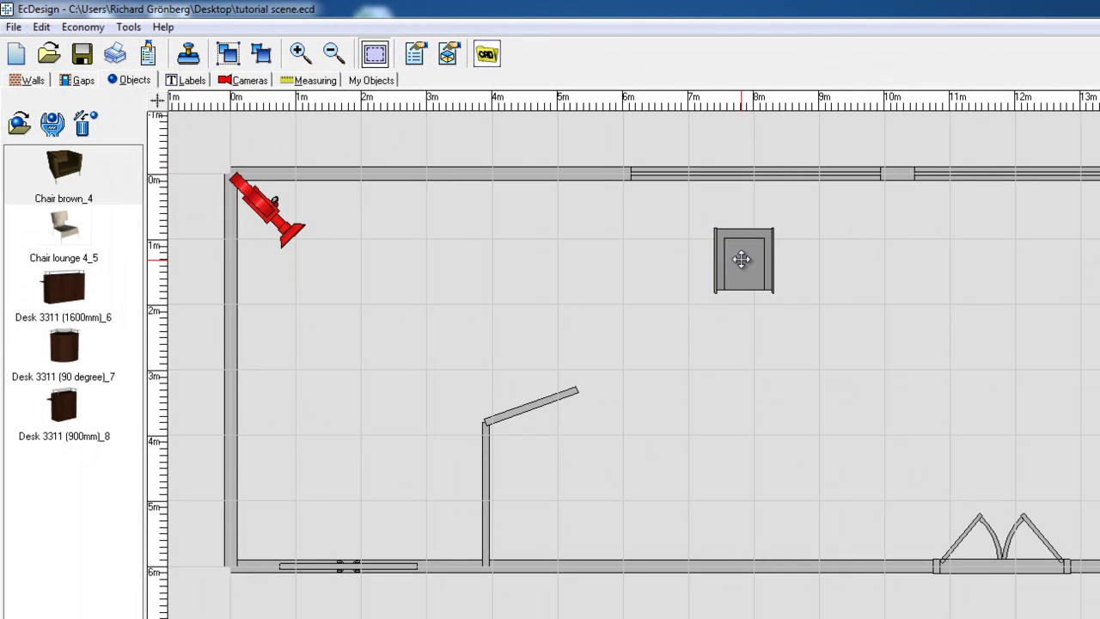
Copy the chair to make a second one along the top wall, deleting an extra lower pair
mouse_move(738, 258)
left_mouse_down()
mouse_move(510, 227)
mouse_move(576, 216)
left_mouse_up()
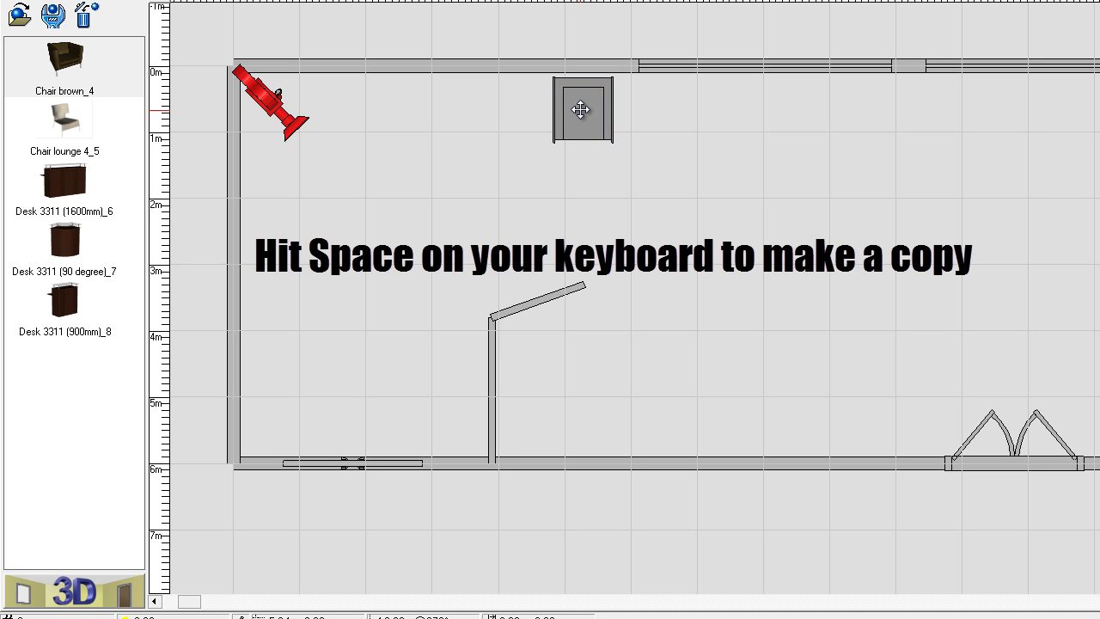
left_click_drag(580, 109, 909, 109)
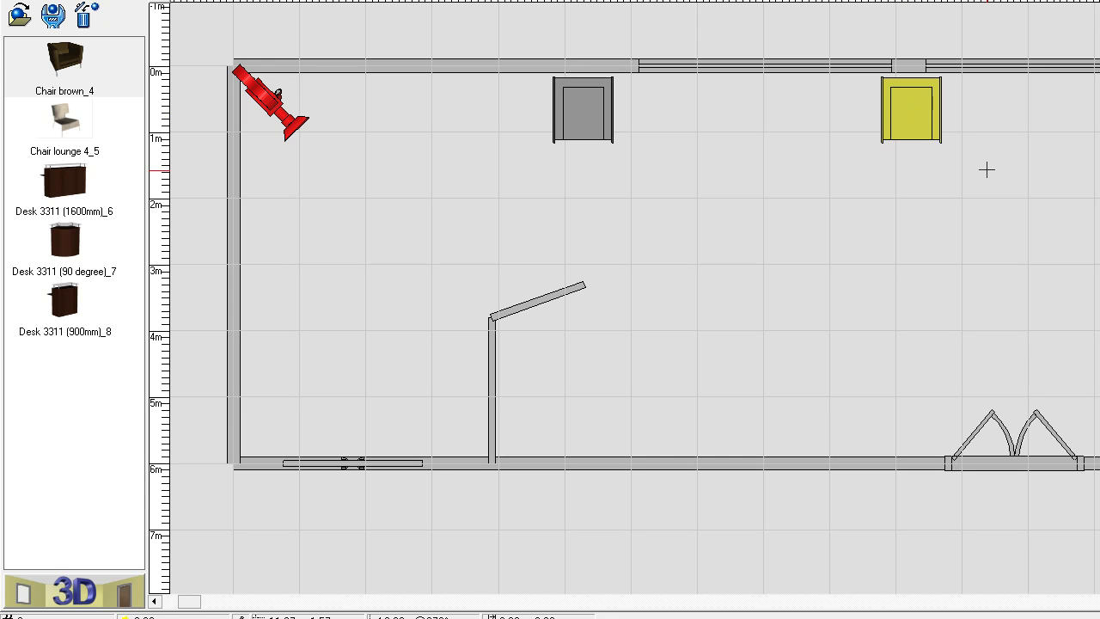
left_click_drag(989, 170, 502, 62)
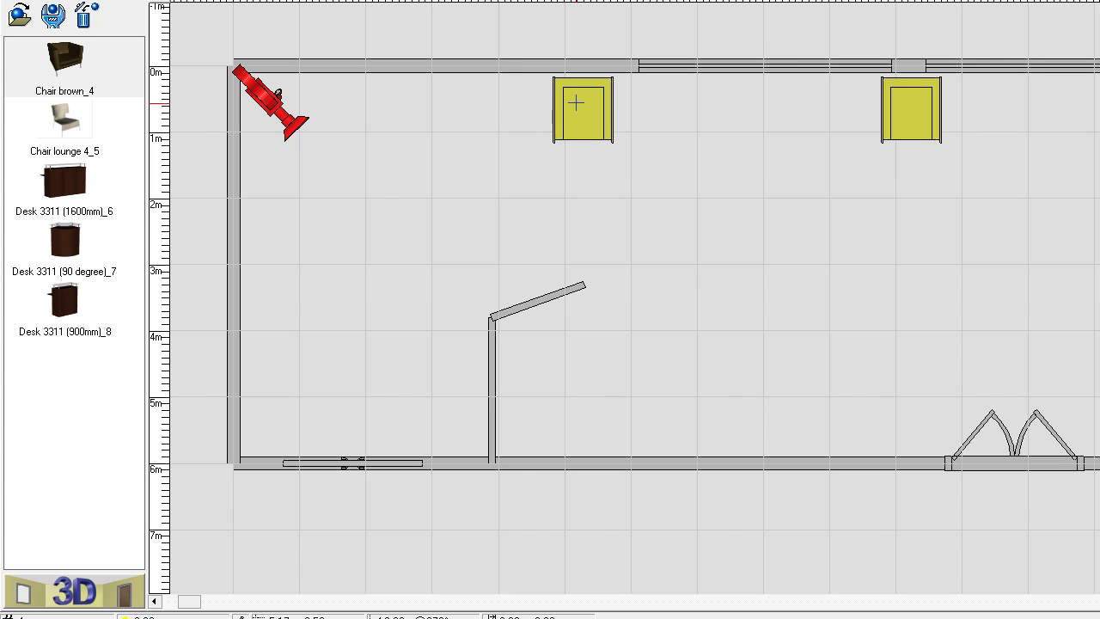
left_click_drag(576, 102, 719, 224)
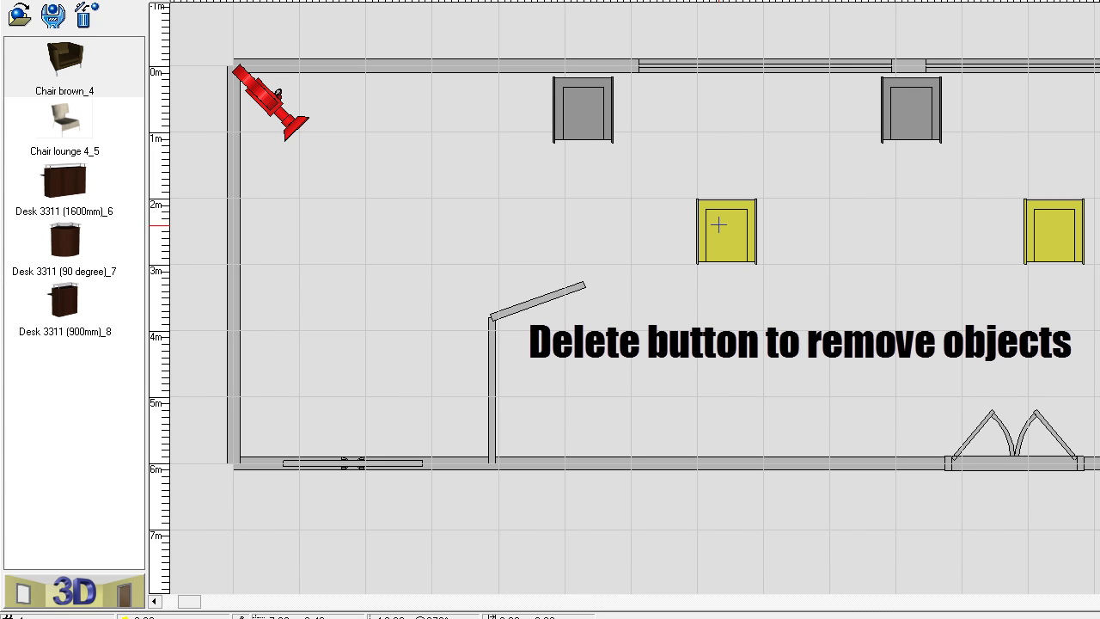
key("Delete")
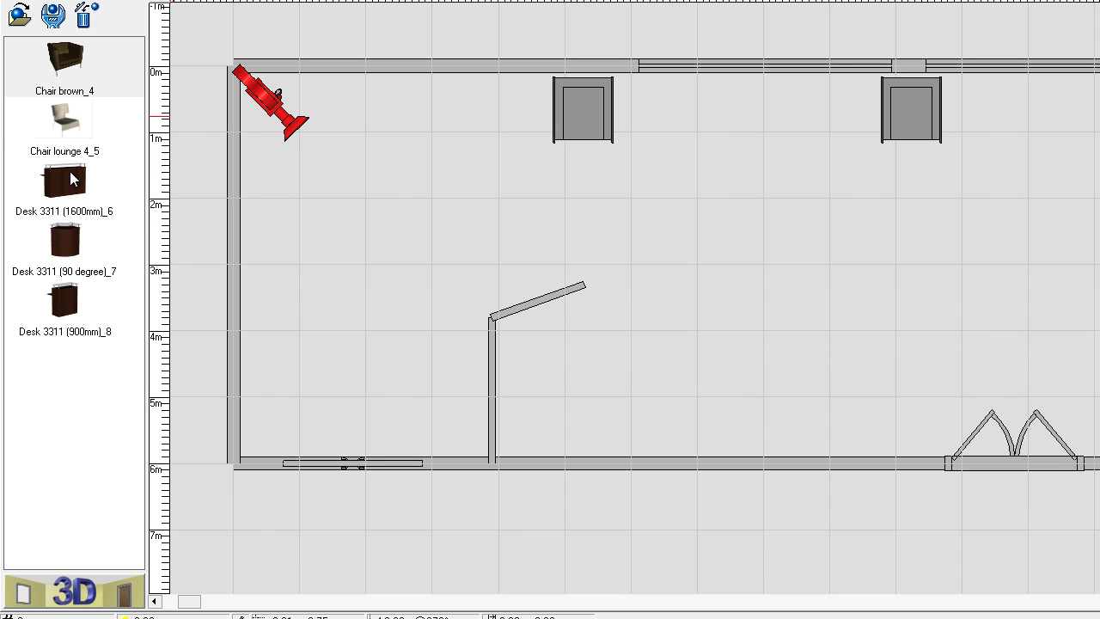
Place two Desk 3311 (1600mm) desks near the left wall, snapped end to end
left_click(69, 178)
left_click_drag(71, 178, 314, 174)
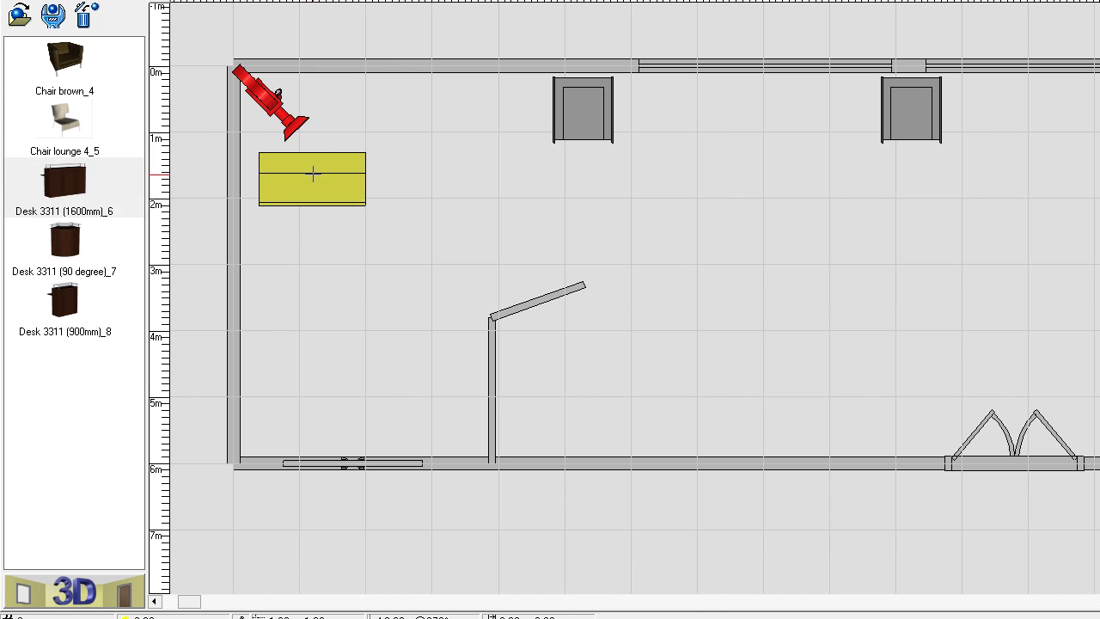
left_click(67, 197)
mouse_move(67, 196)
left_mouse_down()
mouse_move(454, 193)
mouse_move(427, 176)
mouse_move(494, 201)
mouse_move(428, 176)
left_mouse_up()
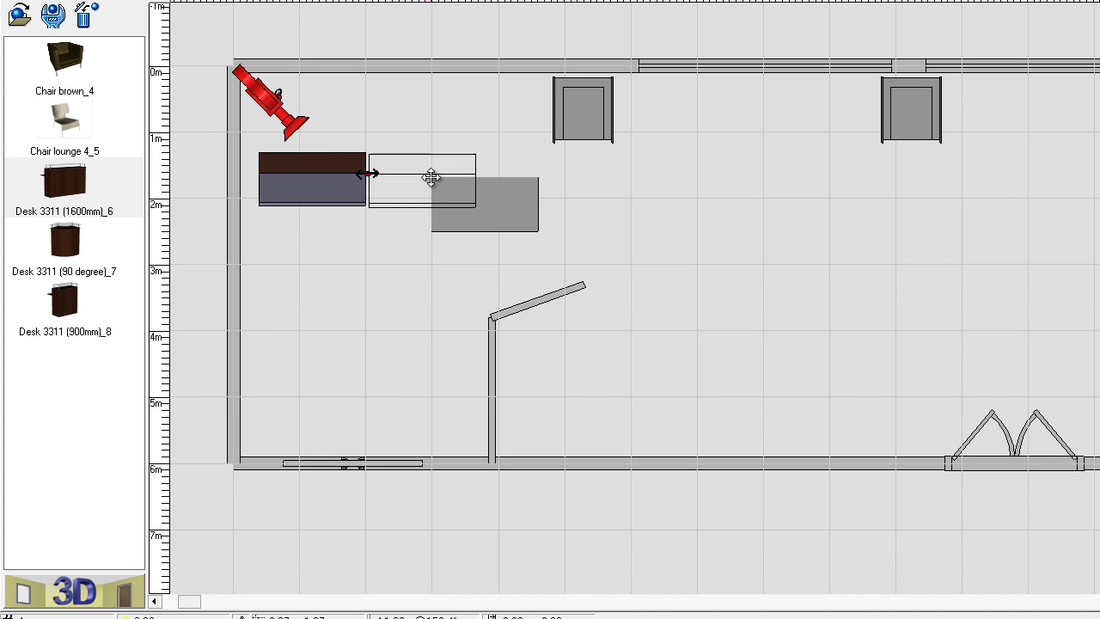
left_click_drag(428, 176, 451, 183)
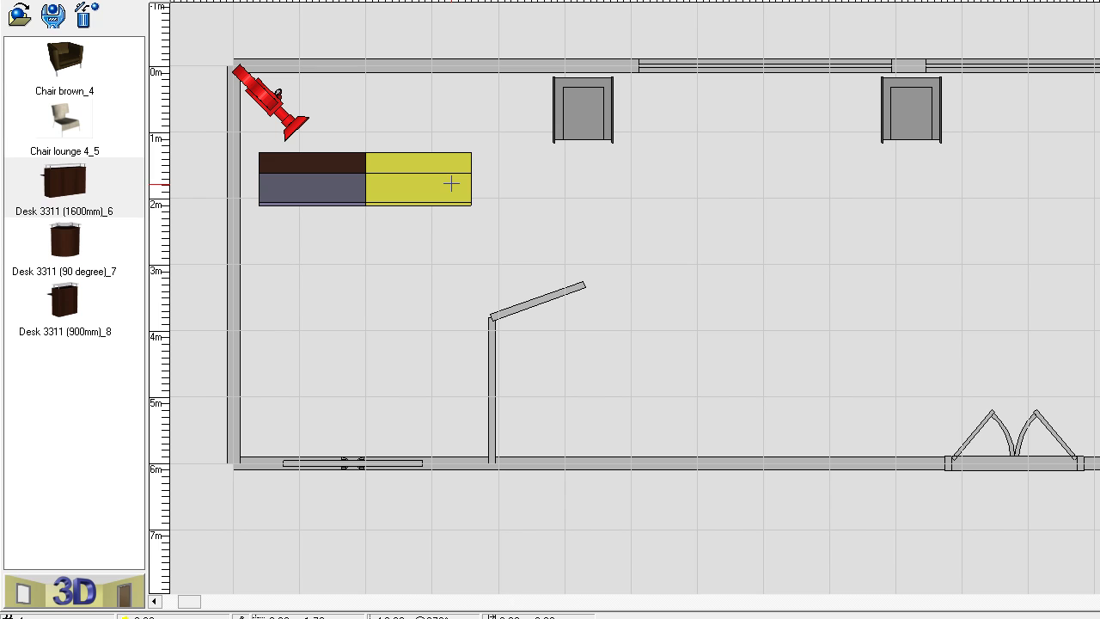
Snap the curved Desk 3311 (90 degree) onto the row's right end and select all three pieces
left_click(79, 249)
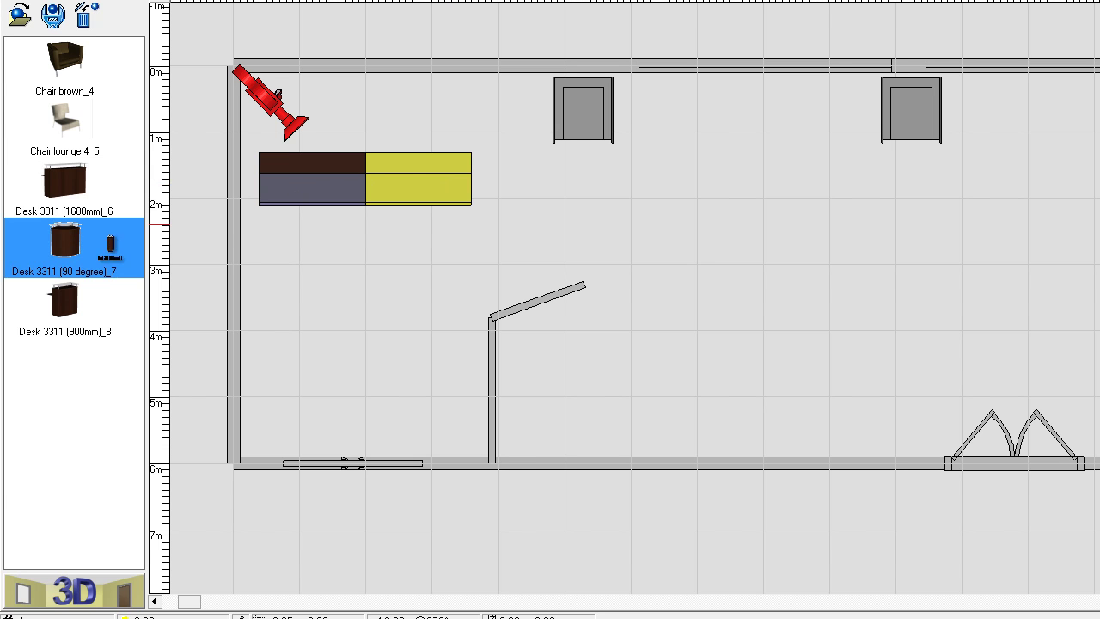
left_click_drag(112, 244, 488, 200)
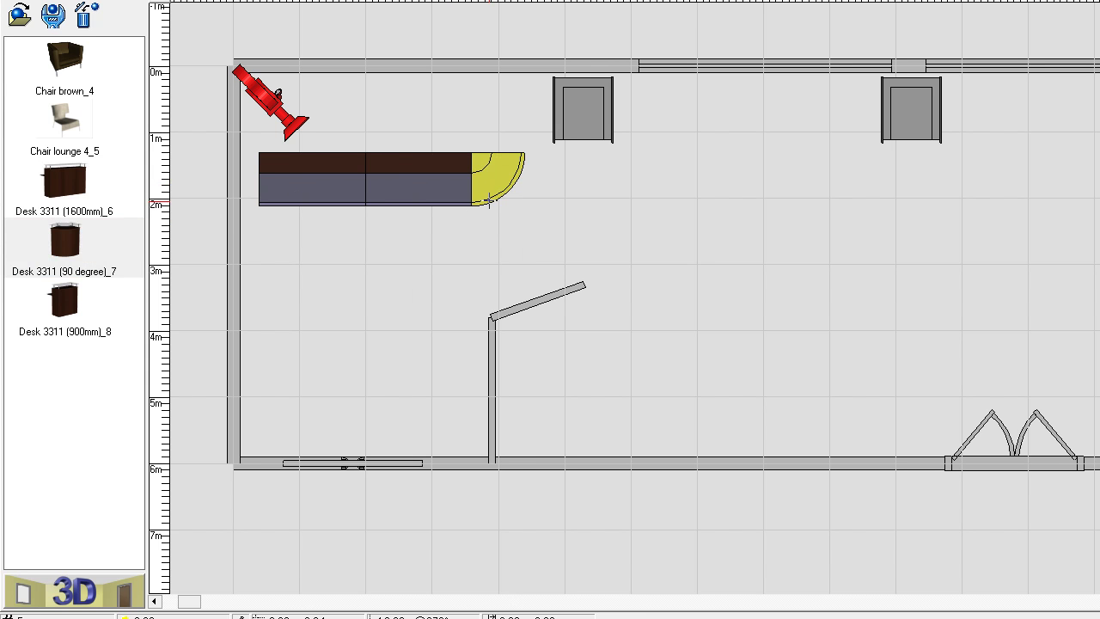
mouse_move(533, 214)
left_mouse_down()
mouse_move(284, 153)
mouse_move(267, 160)
mouse_move(249, 133)
left_mouse_up()
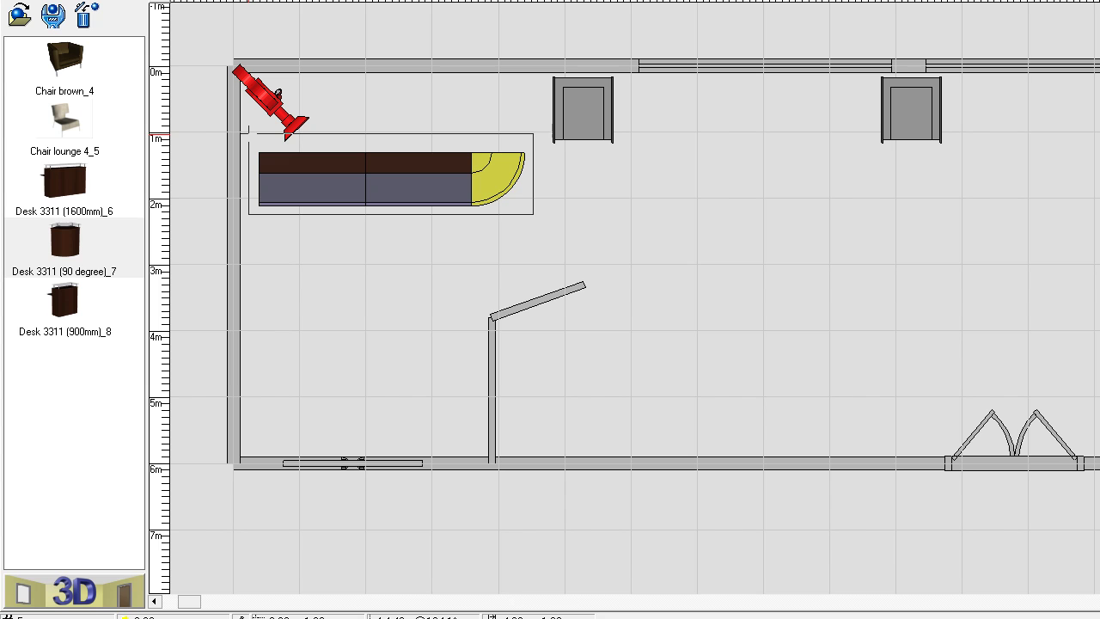